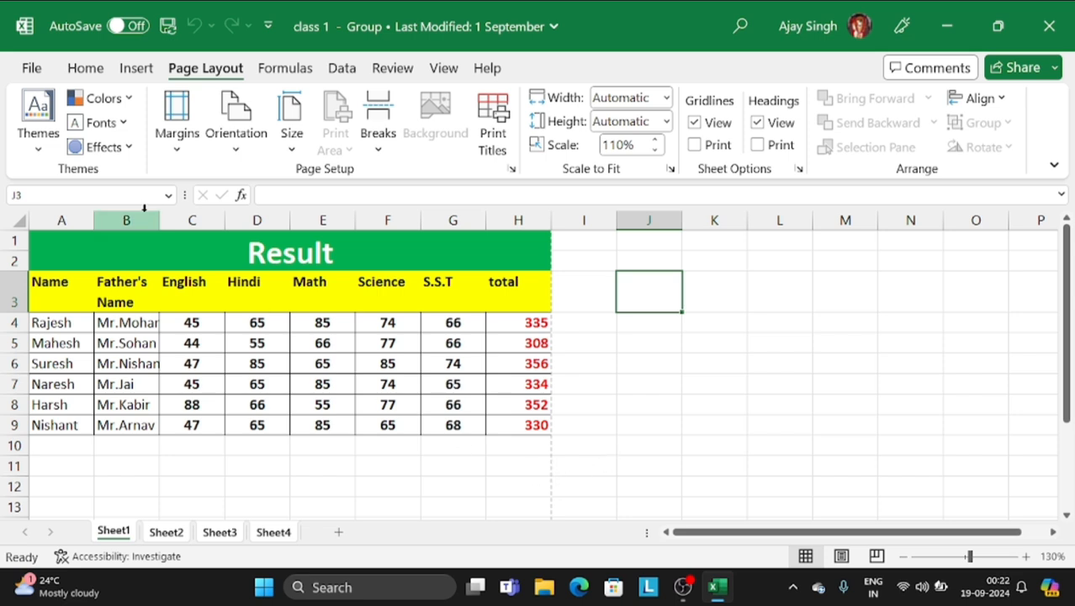
pyautogui.click(42, 71)
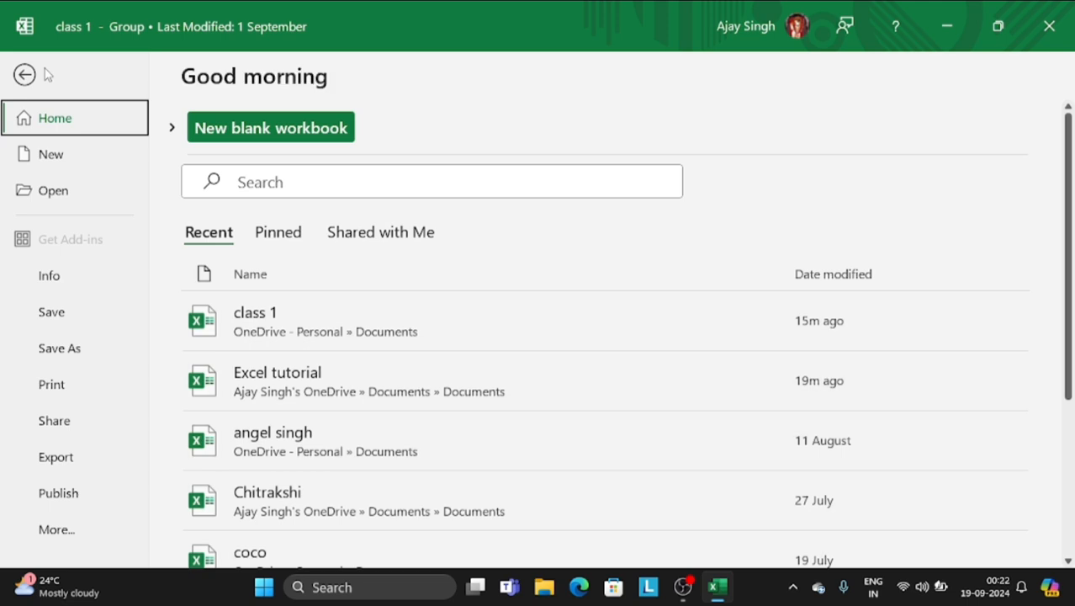
pyautogui.click(53, 385)
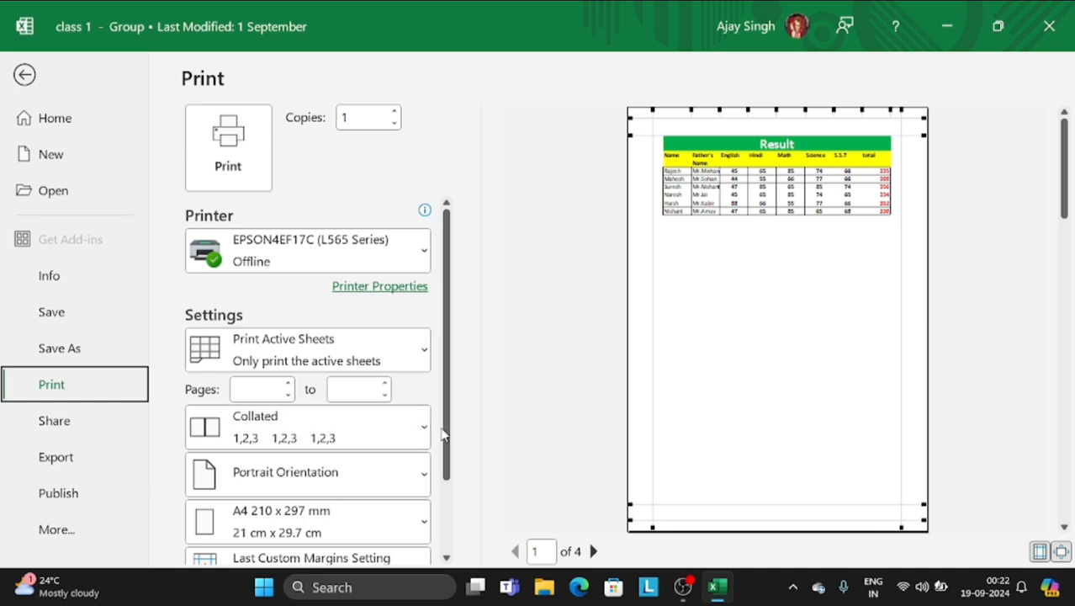
pyautogui.scroll(-2, 448, 432)
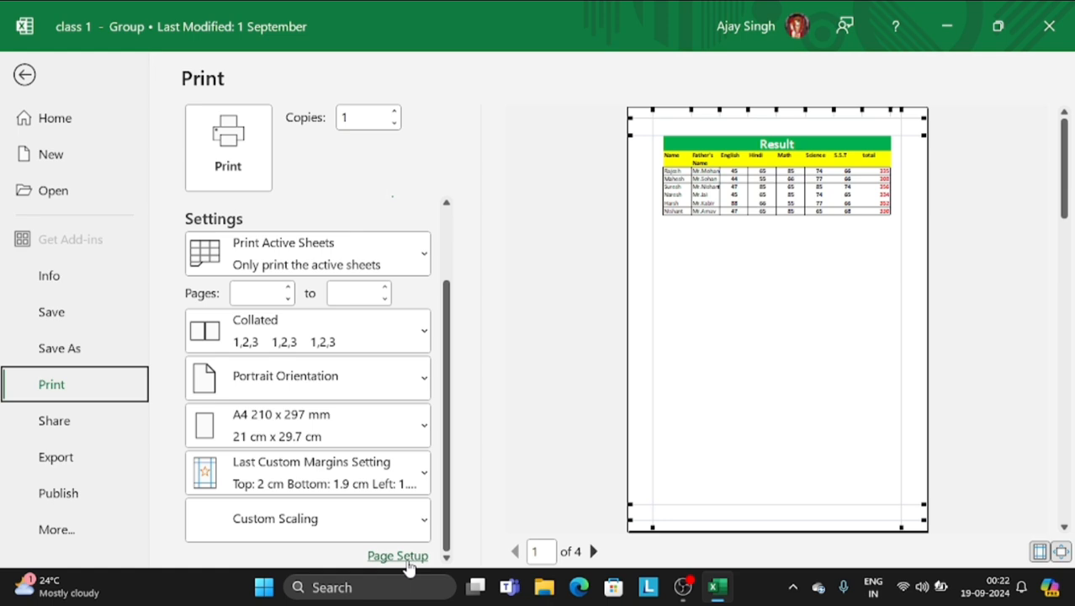
pyautogui.click(26, 78)
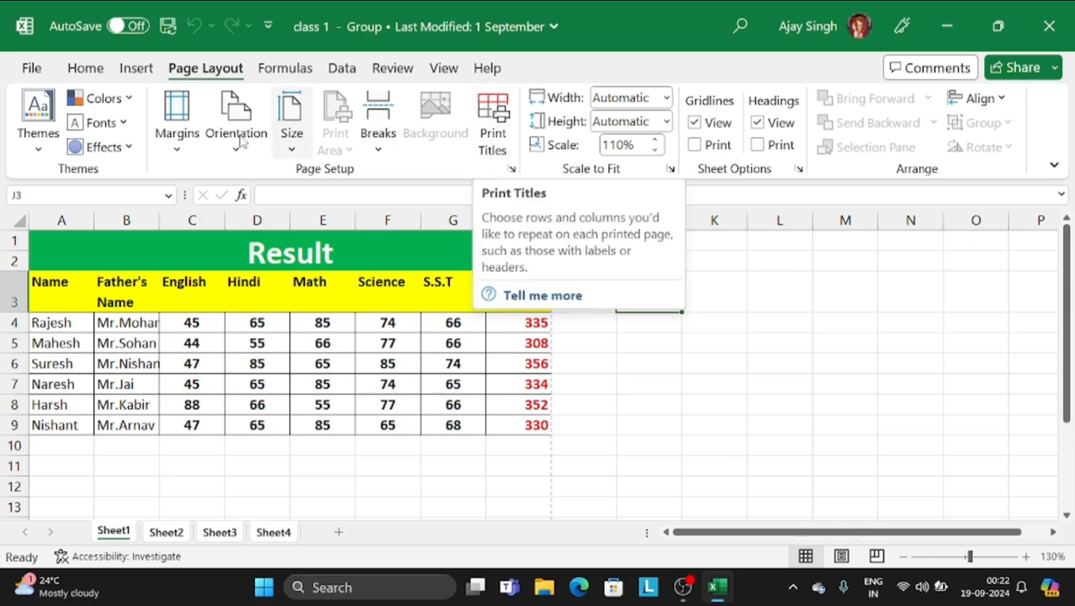
# Step: Open the custom header editor from the header and footer settings of the print Page Setup
pyautogui.click(31, 70)
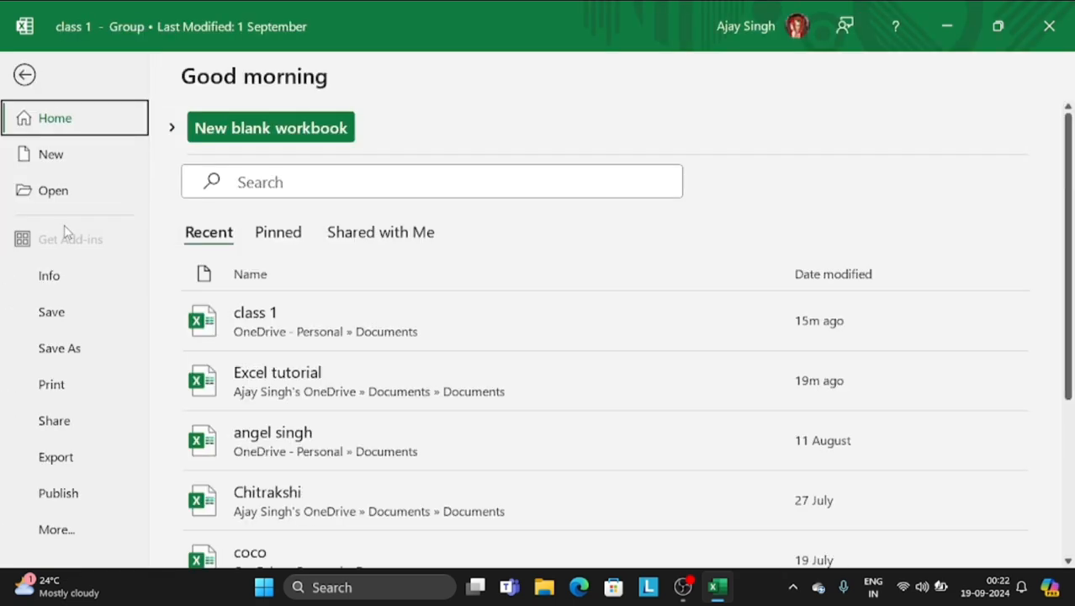
pyautogui.click(78, 385)
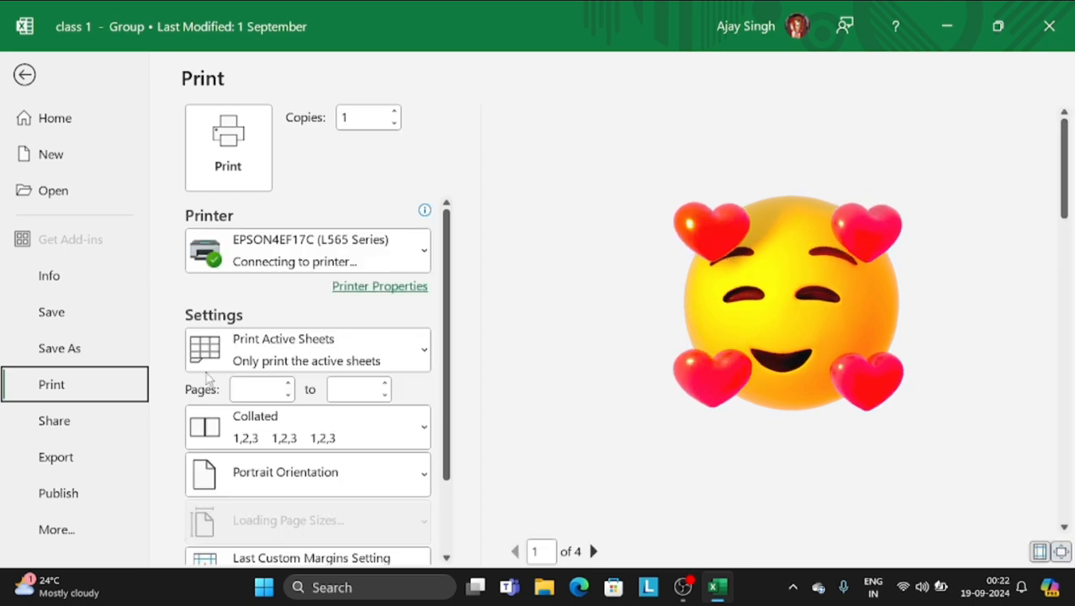
pyautogui.moveTo(448, 475); pyautogui.dragTo(458, 560)
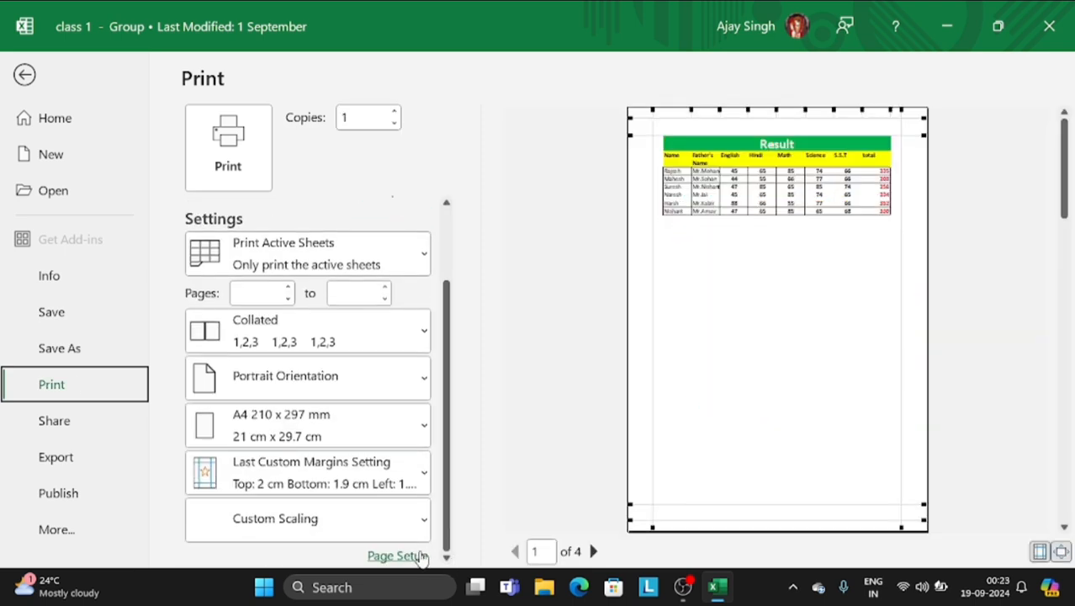
pyautogui.click(423, 558)
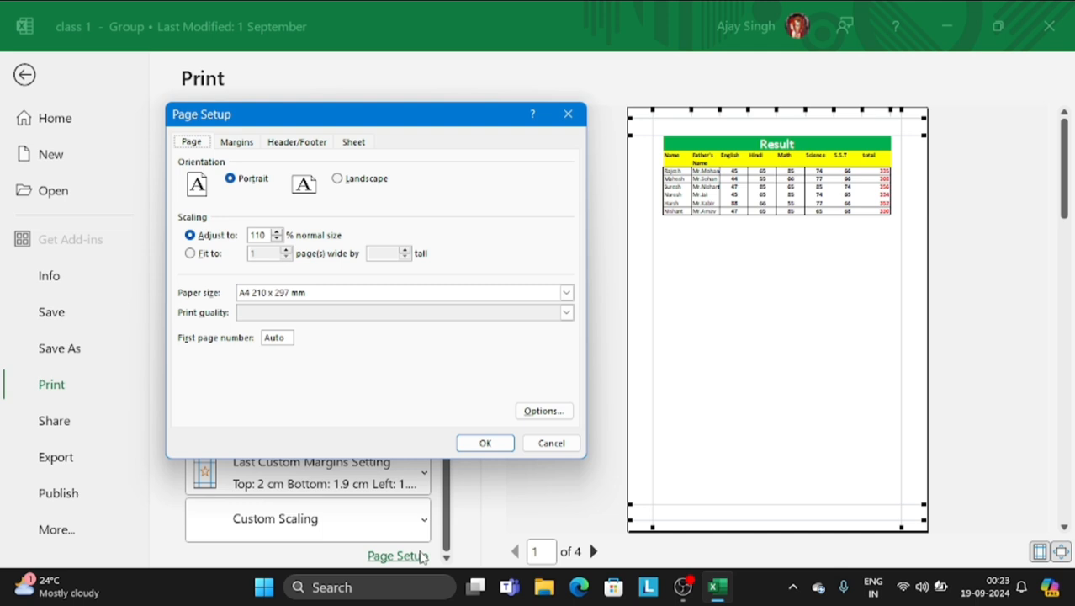
pyautogui.click(294, 143)
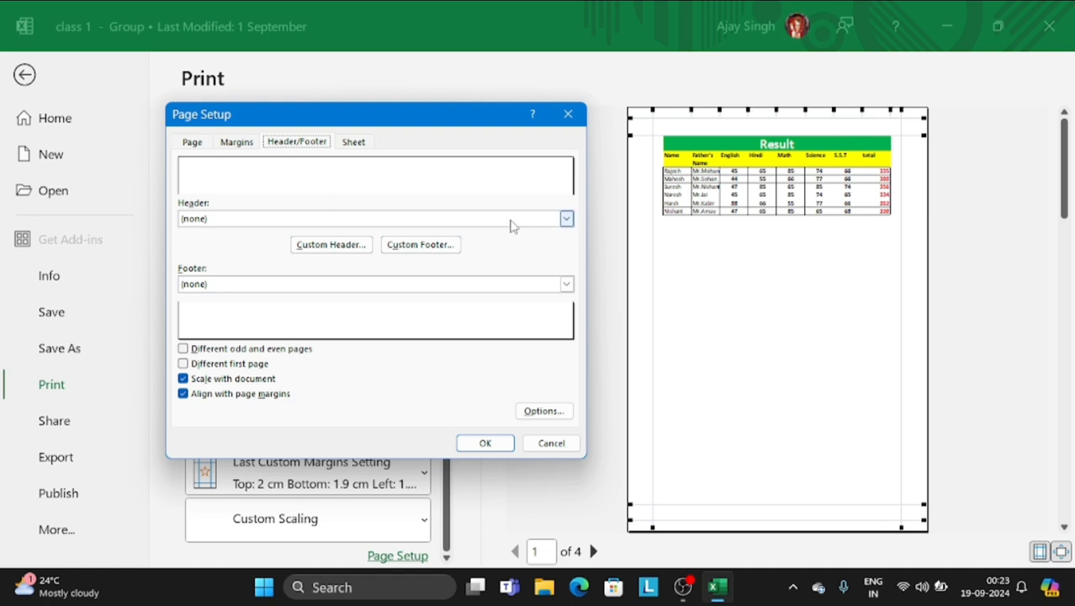
pyautogui.click(353, 245)
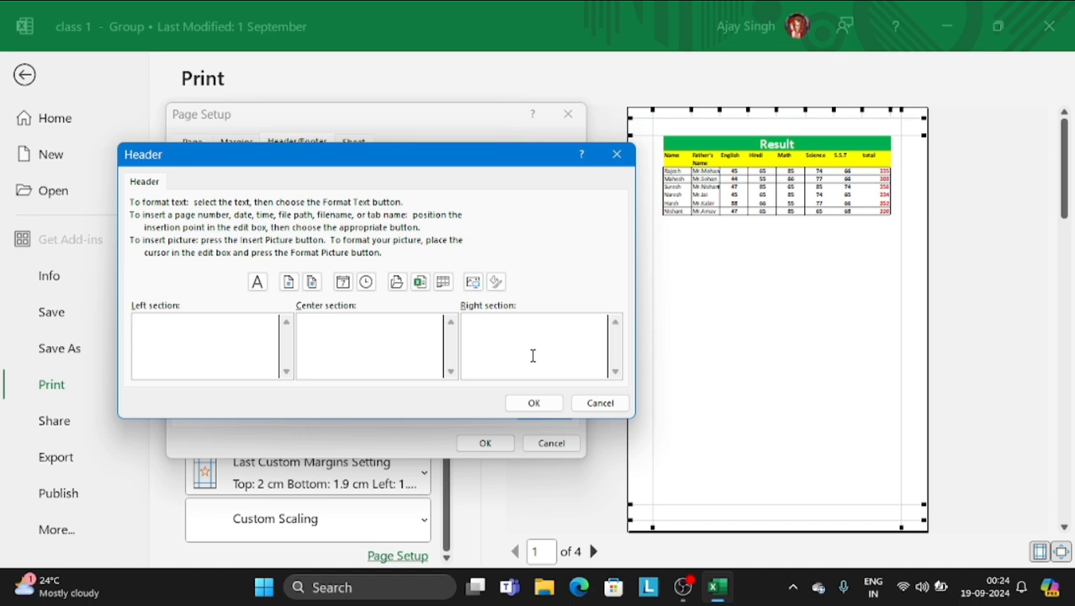
# Step: Insert the picture "Untitled design (1)" from the Pictures folder into the header's right section and apply the header
pyautogui.click(473, 283)
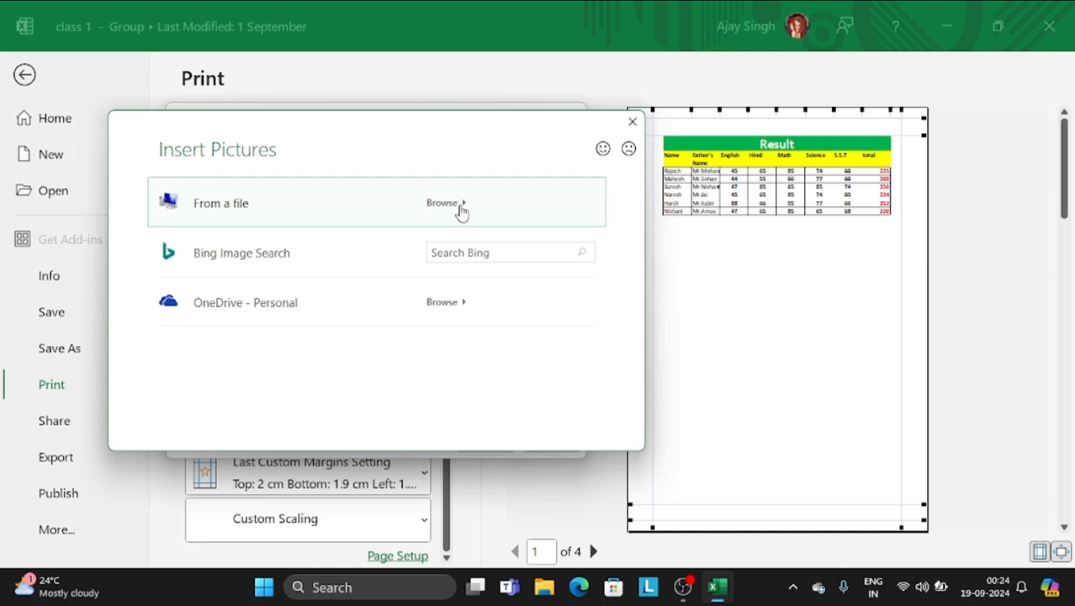
pyautogui.click(461, 207)
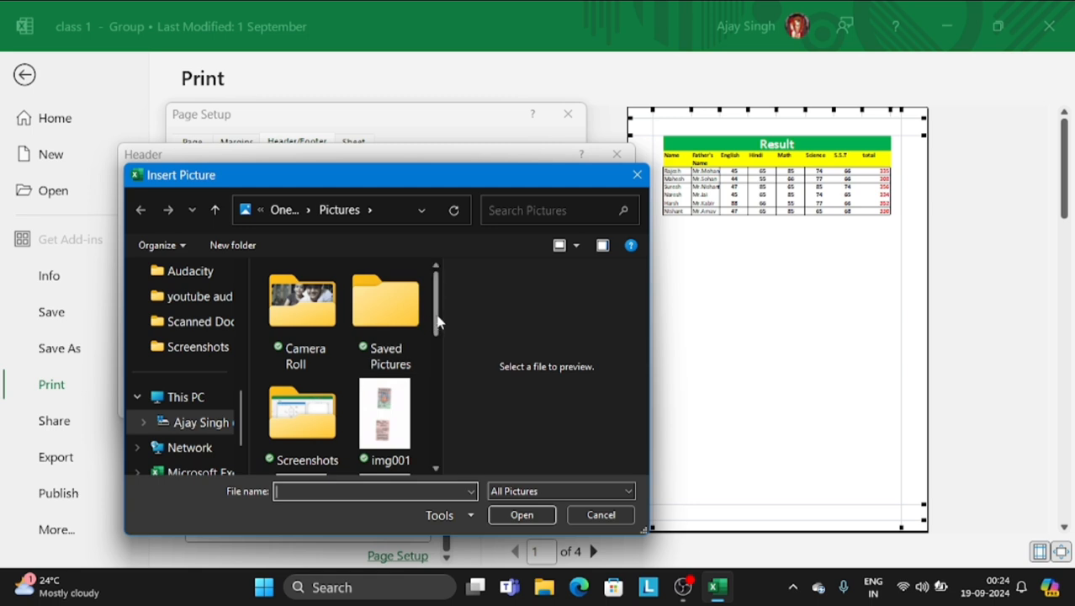
pyautogui.moveTo(438, 320); pyautogui.dragTo(438, 401)
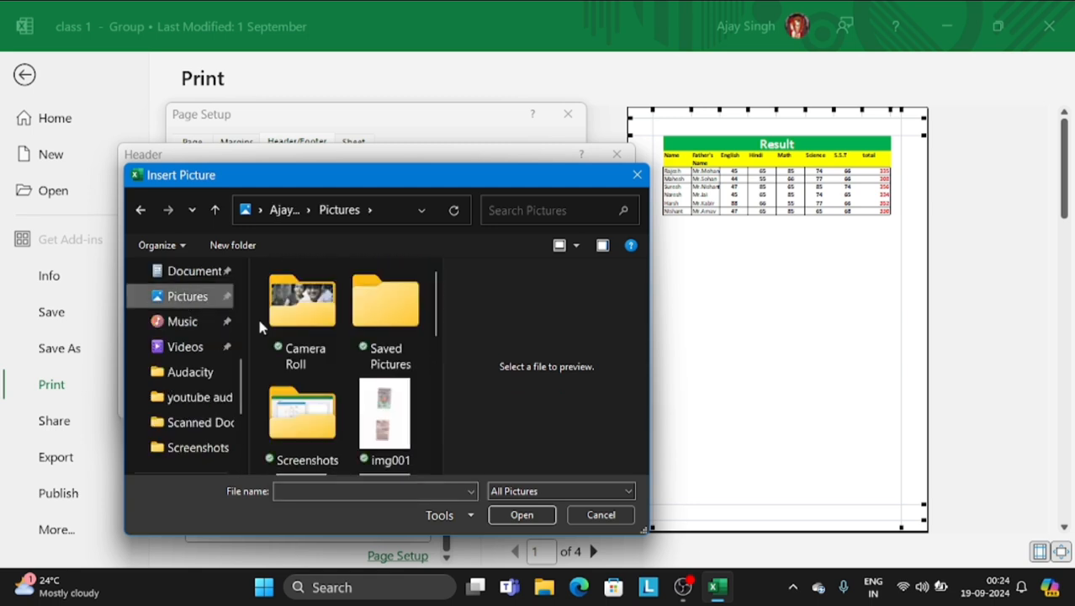
pyautogui.moveTo(433, 330); pyautogui.dragTo(449, 478)
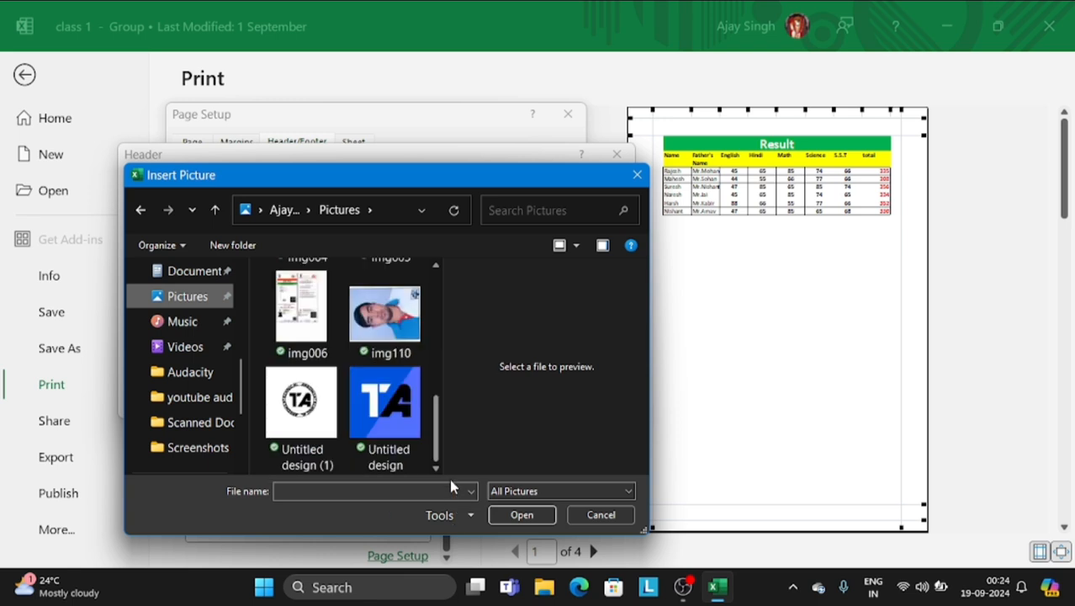
pyautogui.click(306, 408)
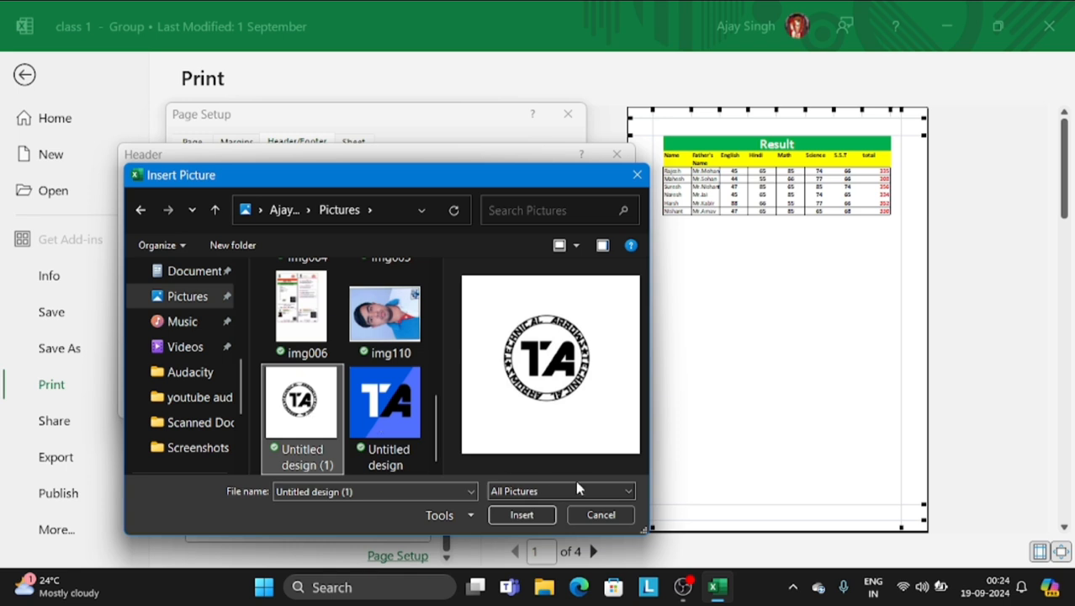
pyautogui.click(522, 515)
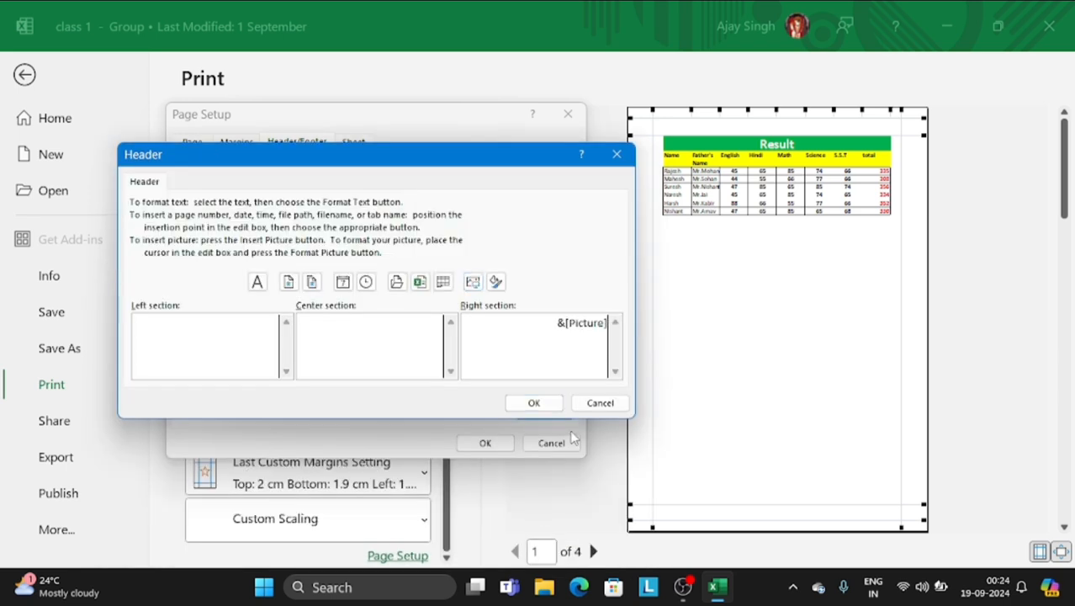
pyautogui.click(535, 404)
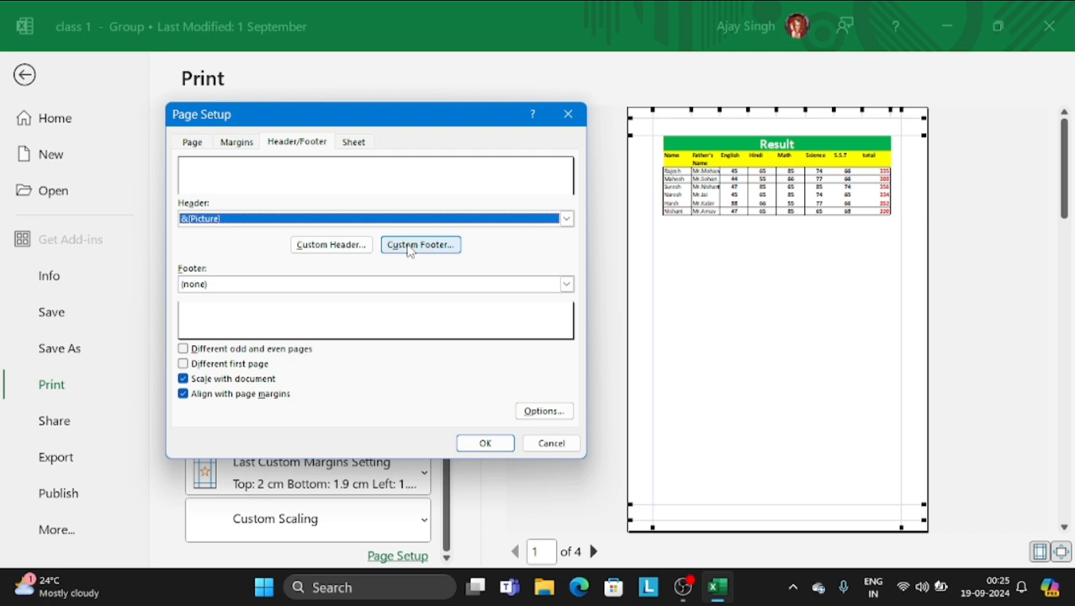
# Step: Scale the picture in the header's right section to 18% with the aspect ratio locked and apply the header
pyautogui.click(351, 245)
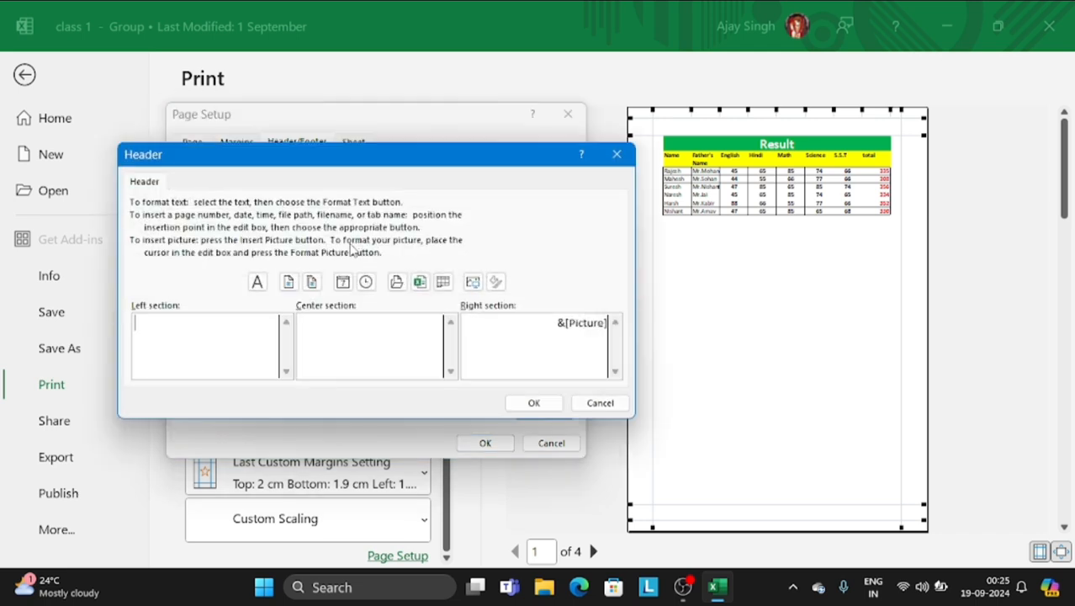
pyautogui.click(579, 325)
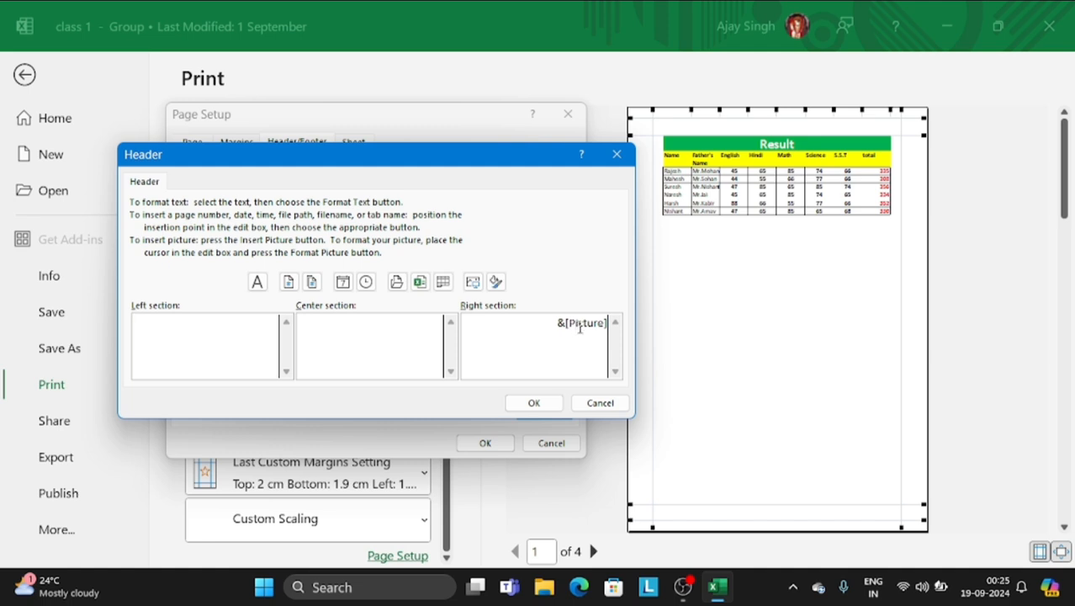
pyautogui.click(498, 283)
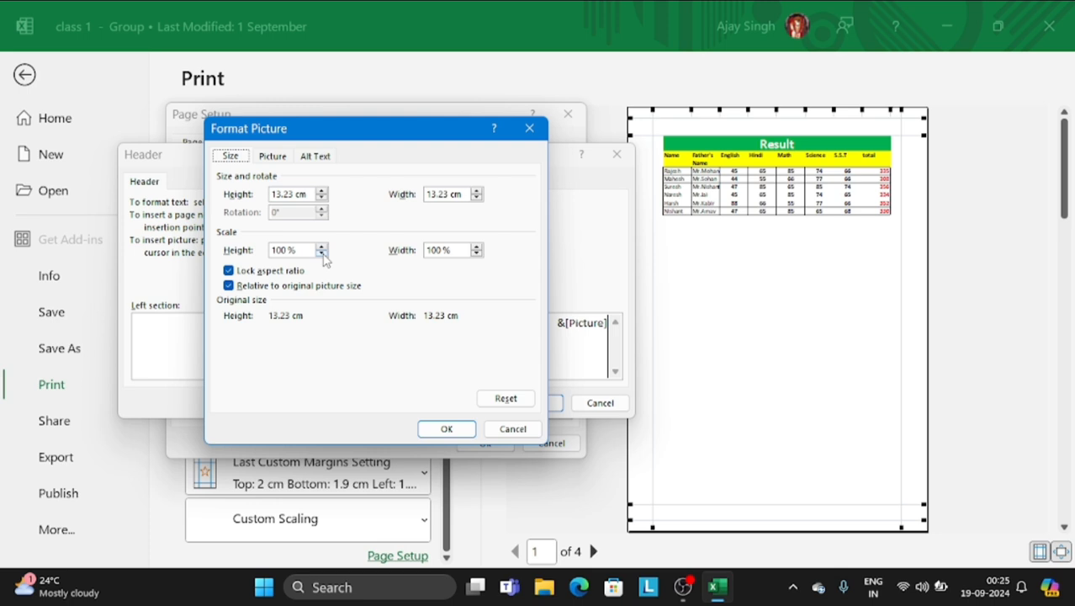
pyautogui.click(321, 253)
pyautogui.click(321, 253)
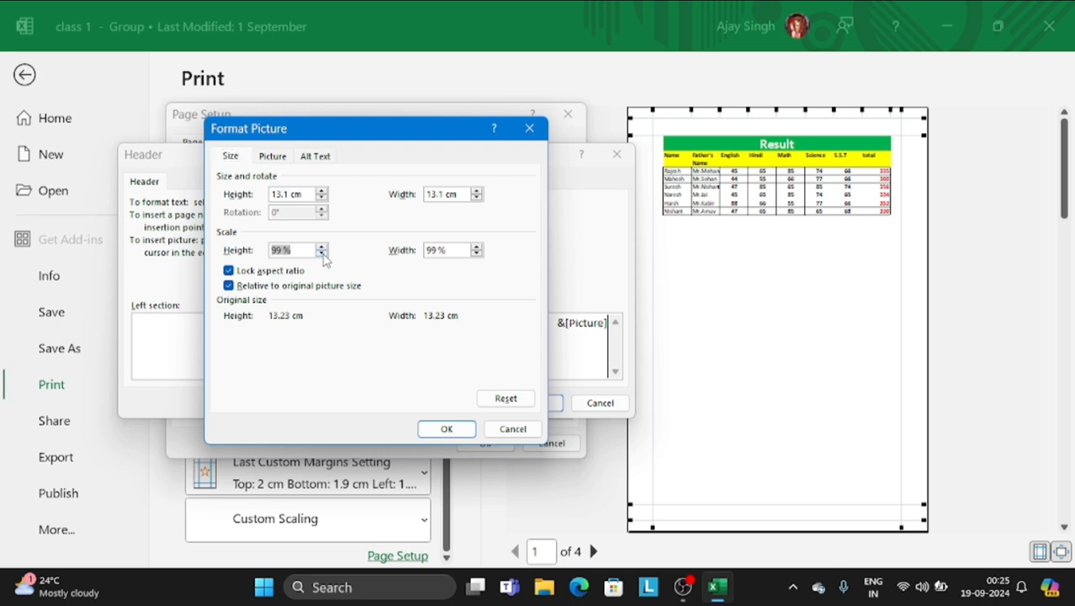
pyautogui.click(321, 253)
pyautogui.click(321, 253)
pyautogui.click(322, 253)
pyautogui.click(322, 254)
pyautogui.click(321, 253)
pyautogui.click(321, 253)
pyautogui.click(321, 254)
pyautogui.click(321, 253)
pyautogui.click(321, 253)
pyautogui.moveTo(322, 253); pyautogui.dragTo(322, 254)
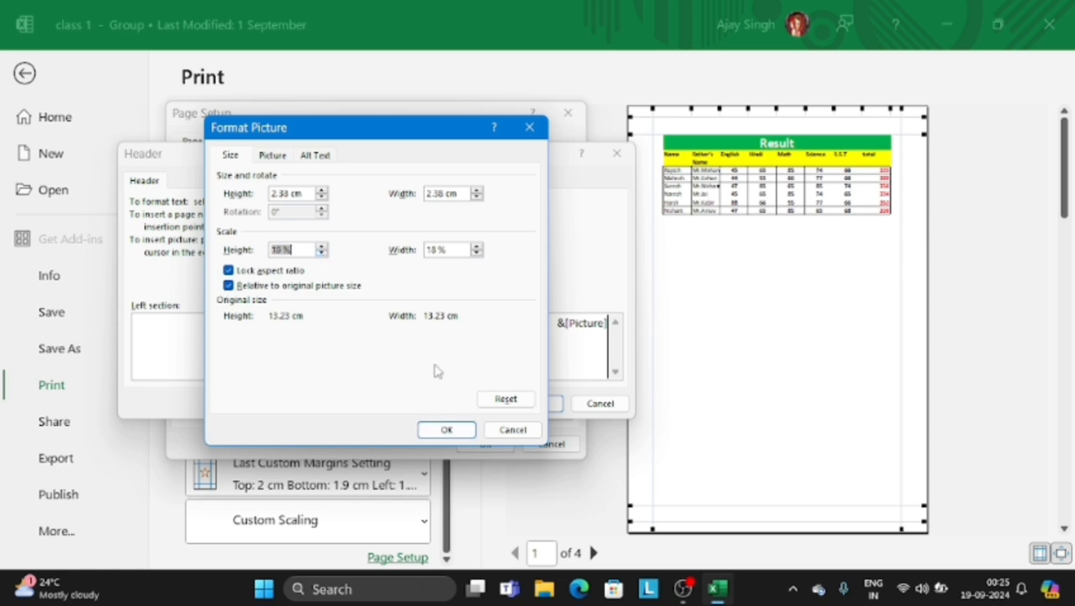
pyautogui.click(447, 429)
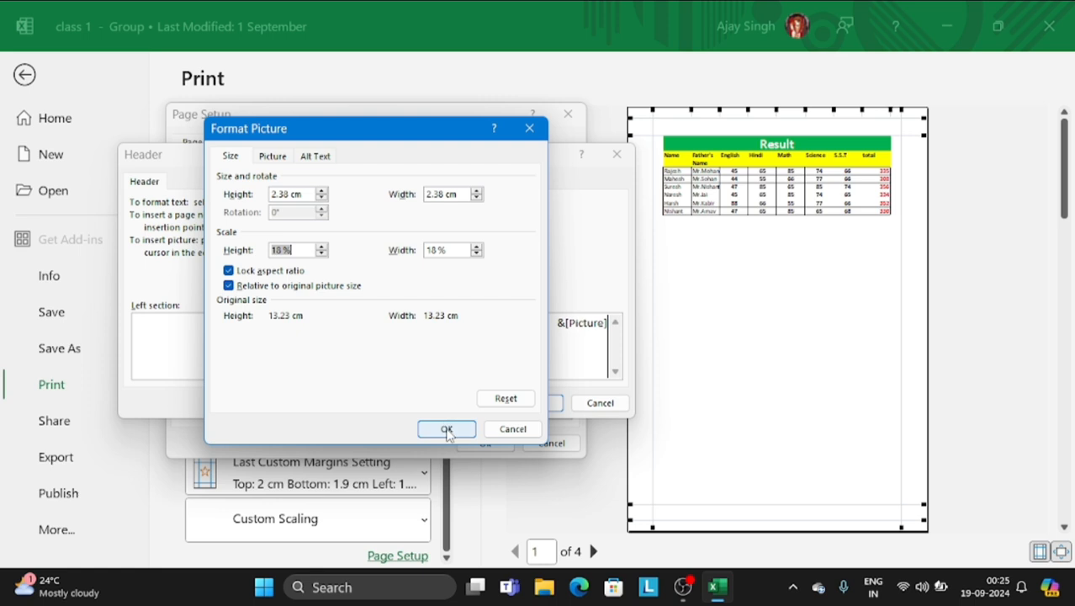
pyautogui.click(446, 429)
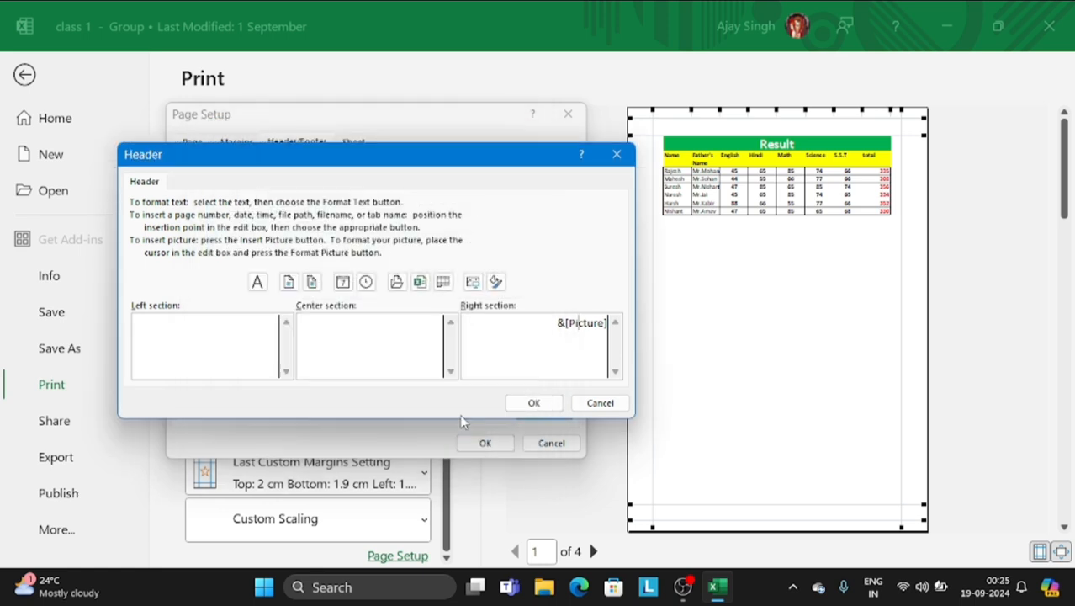
pyautogui.click(526, 404)
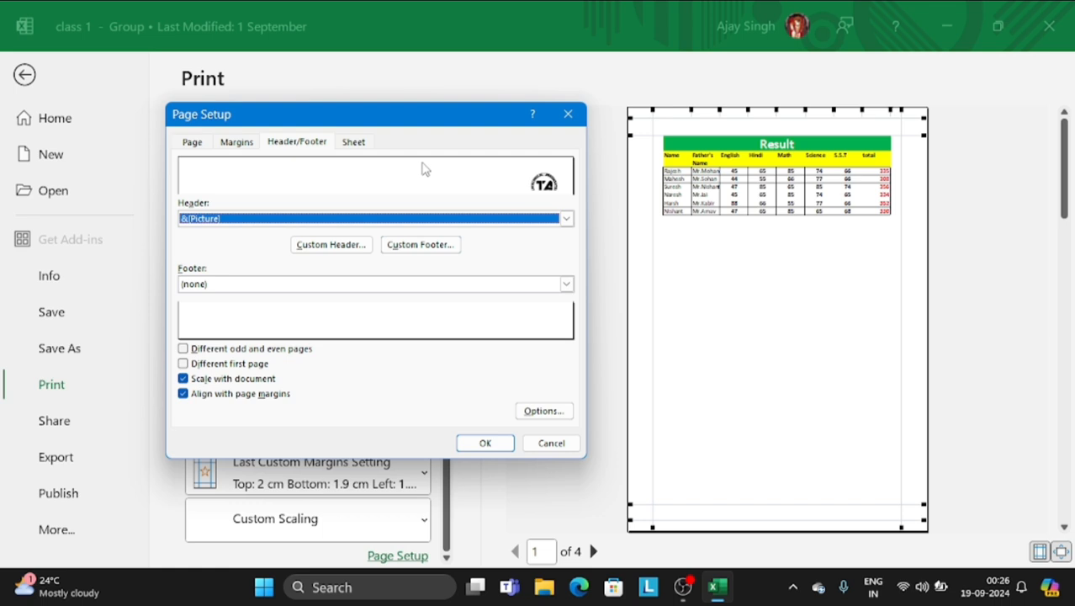
# Step: Crop the picture in the header's right section from the top by about 2.9 cm and apply the header
pyautogui.click(355, 246)
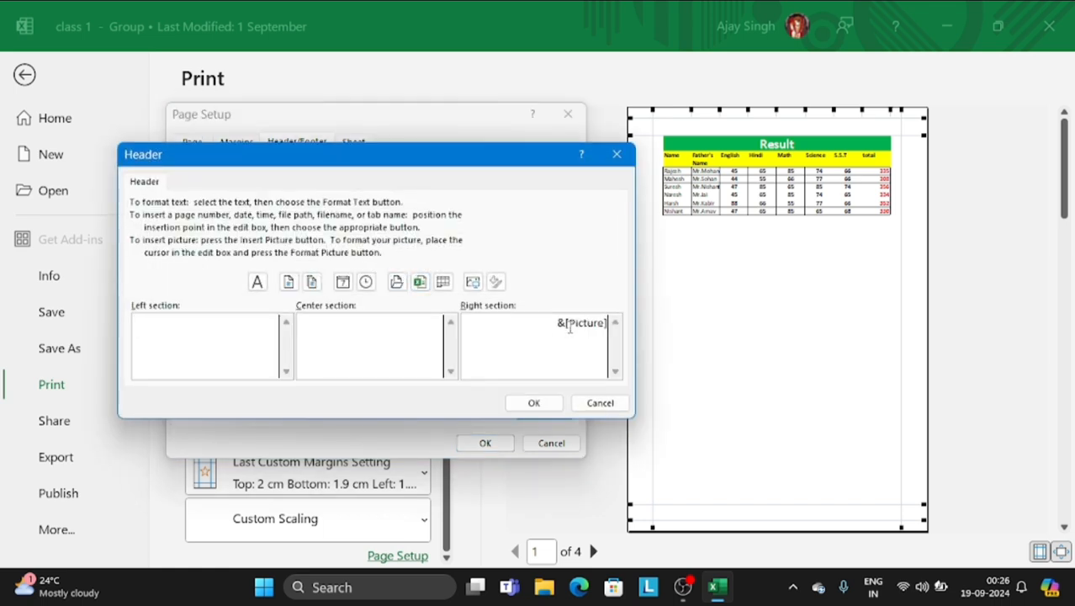
pyautogui.click(569, 328)
pyautogui.click(496, 284)
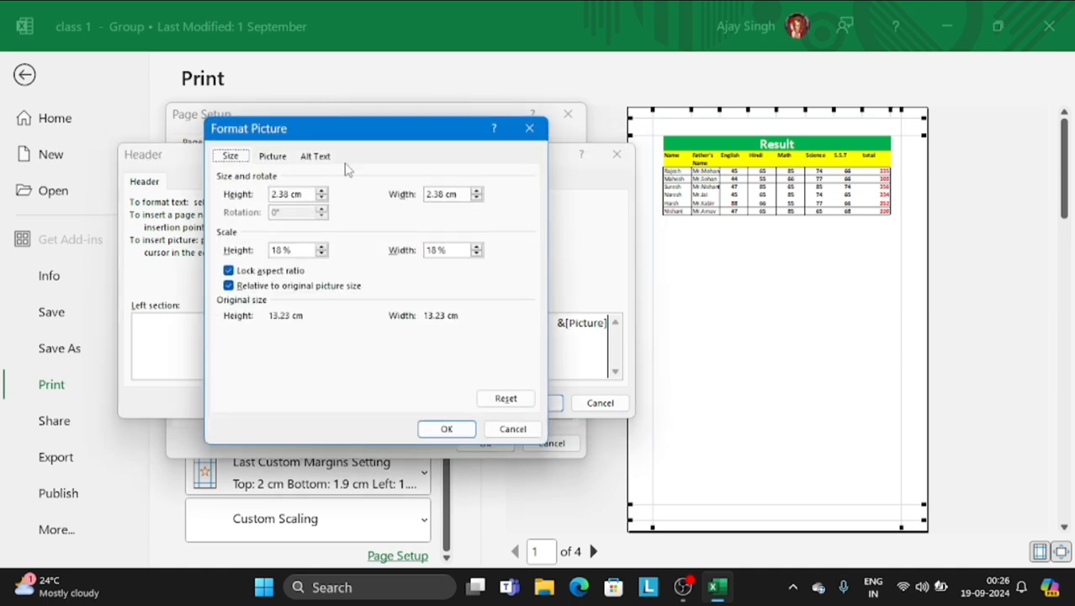
pyautogui.click(273, 156)
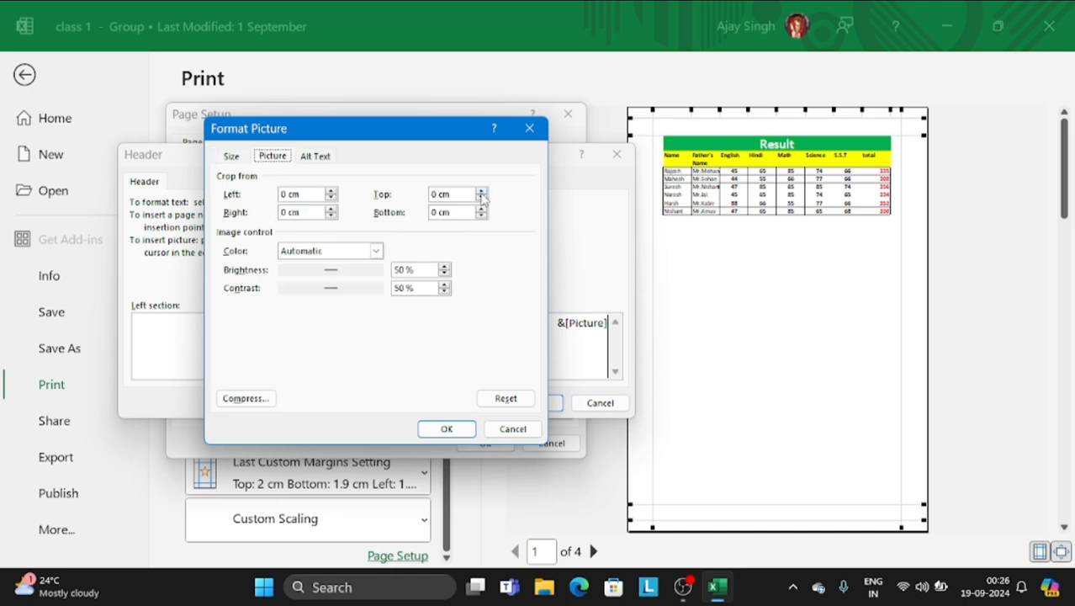
pyautogui.click(481, 191)
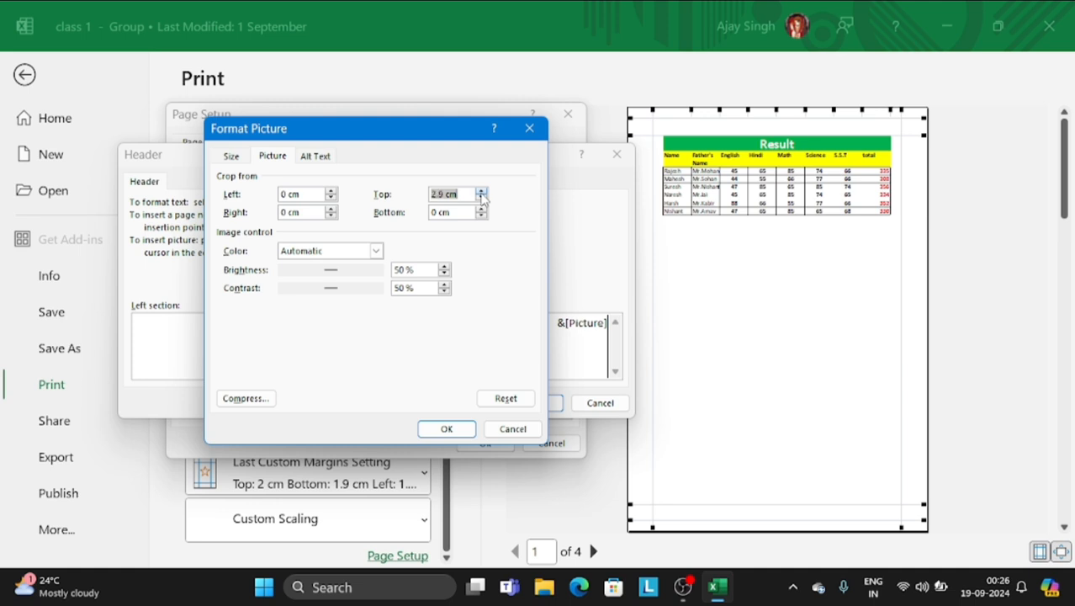
pyautogui.click(481, 190)
pyautogui.click(481, 191)
pyautogui.click(481, 200)
pyautogui.click(481, 200)
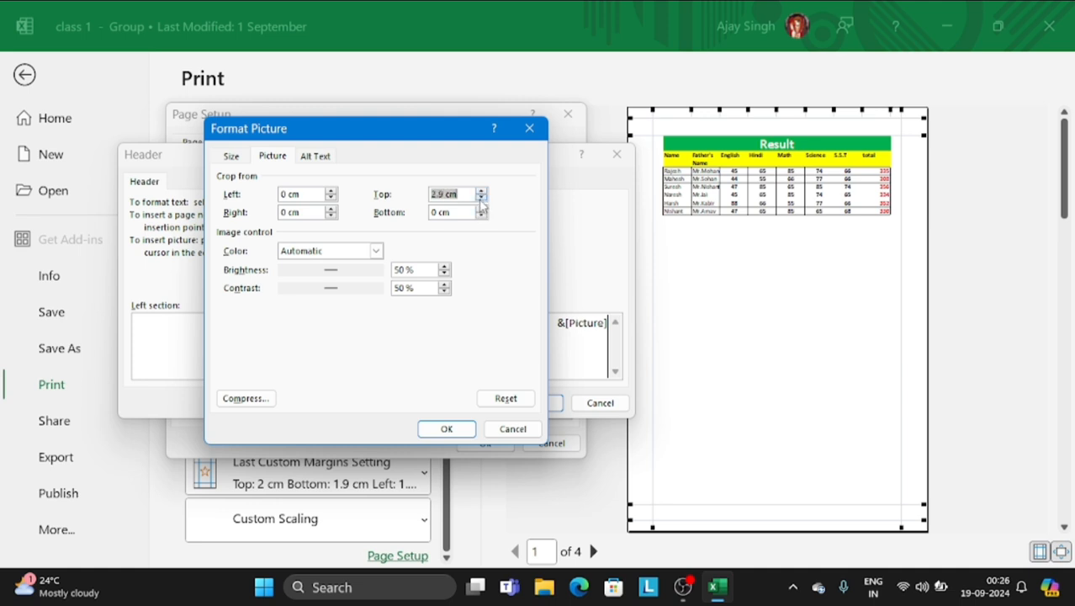
pyautogui.click(447, 428)
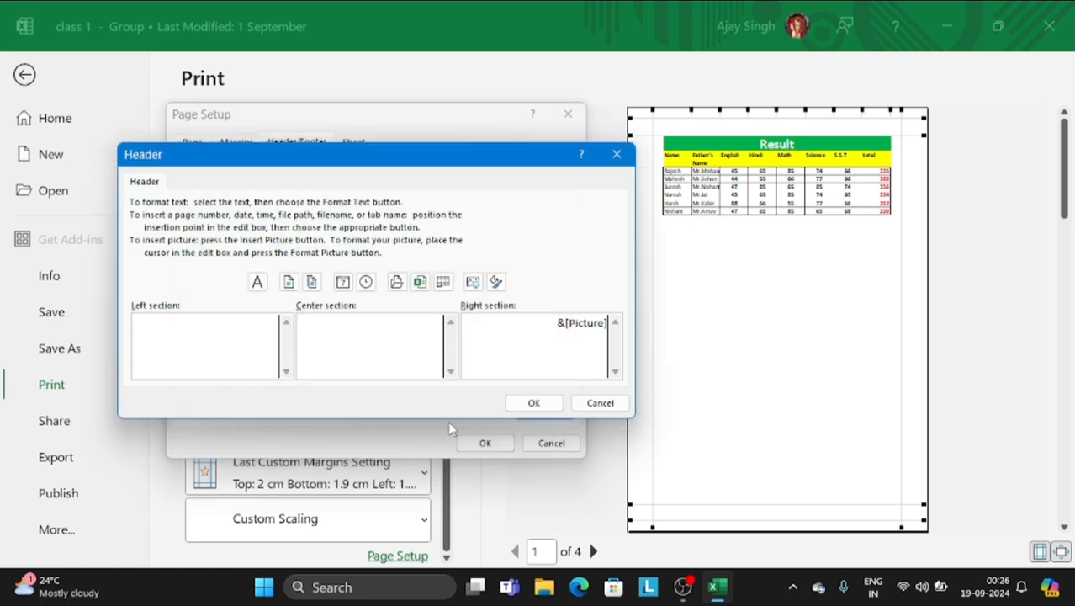
pyautogui.click(533, 403)
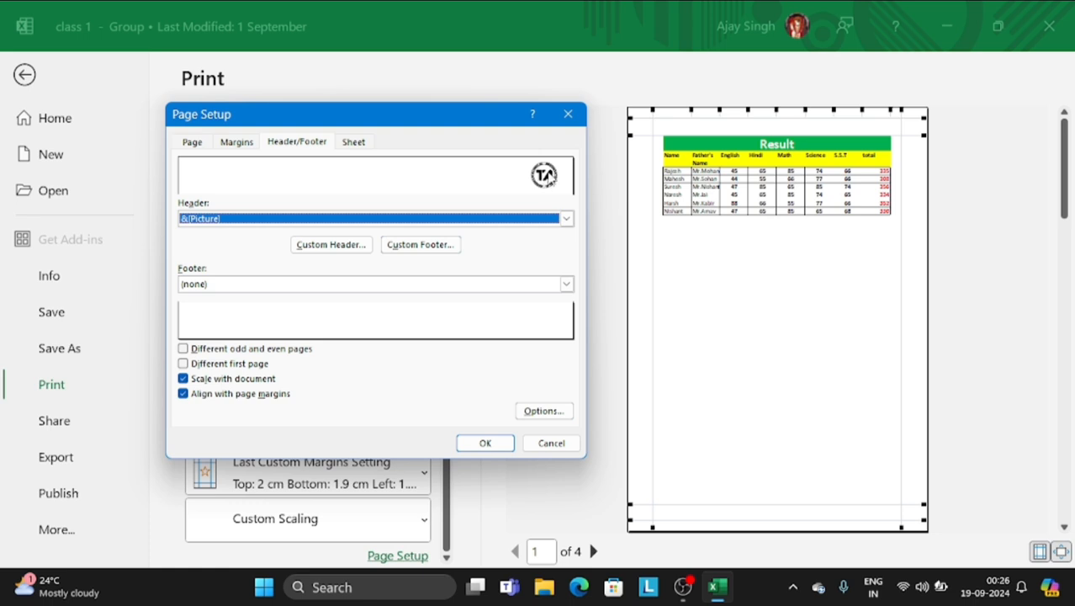
# Step: Set the top crop of the picture in the header's right section to 2.7 cm and apply the header and page setup
pyautogui.click(357, 253)
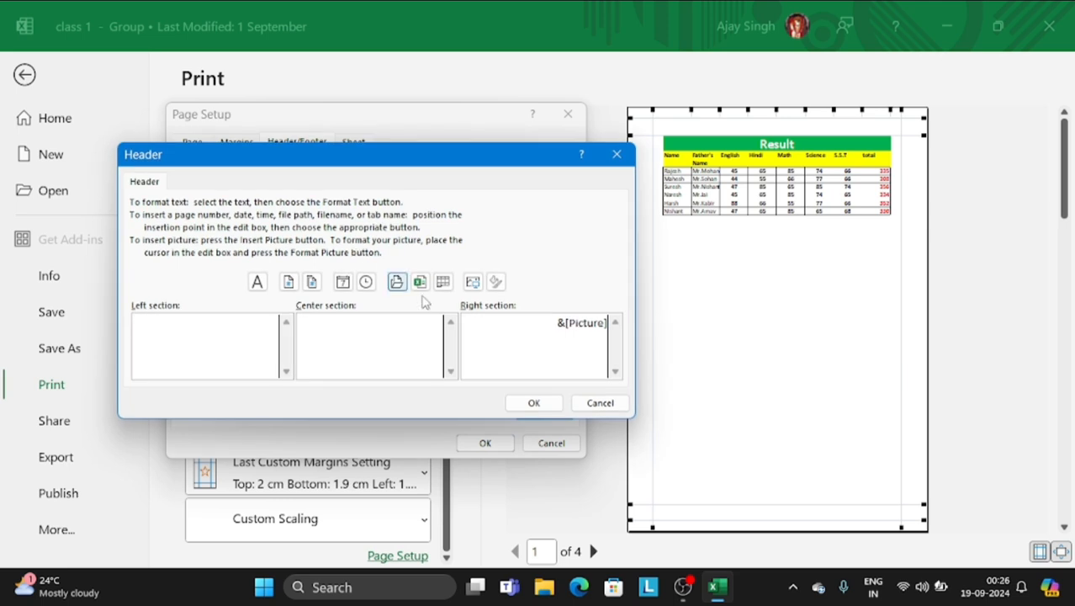
pyautogui.click(566, 326)
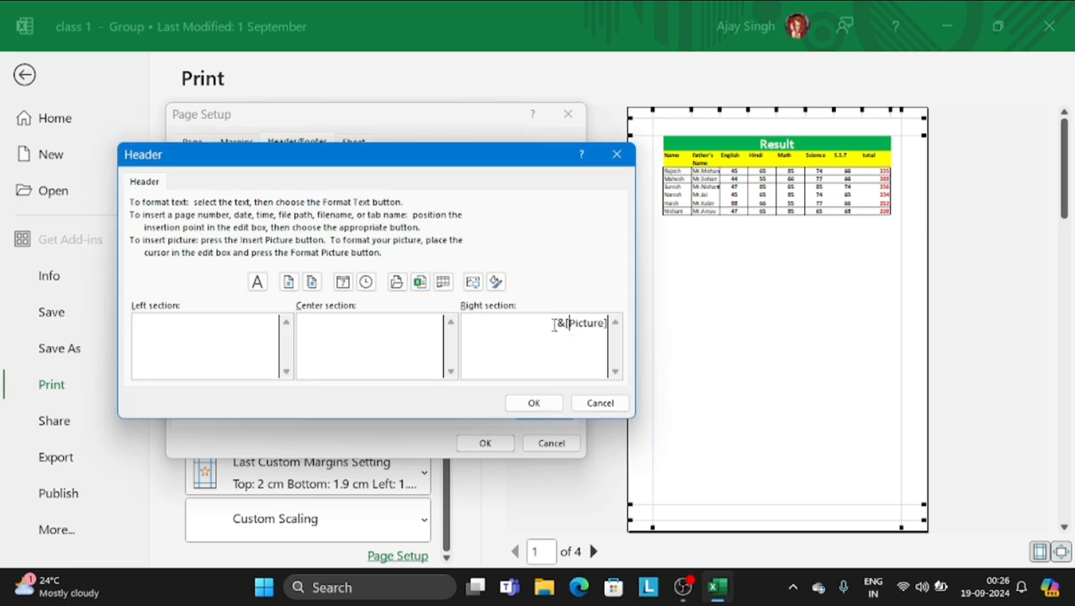
pyautogui.click(495, 281)
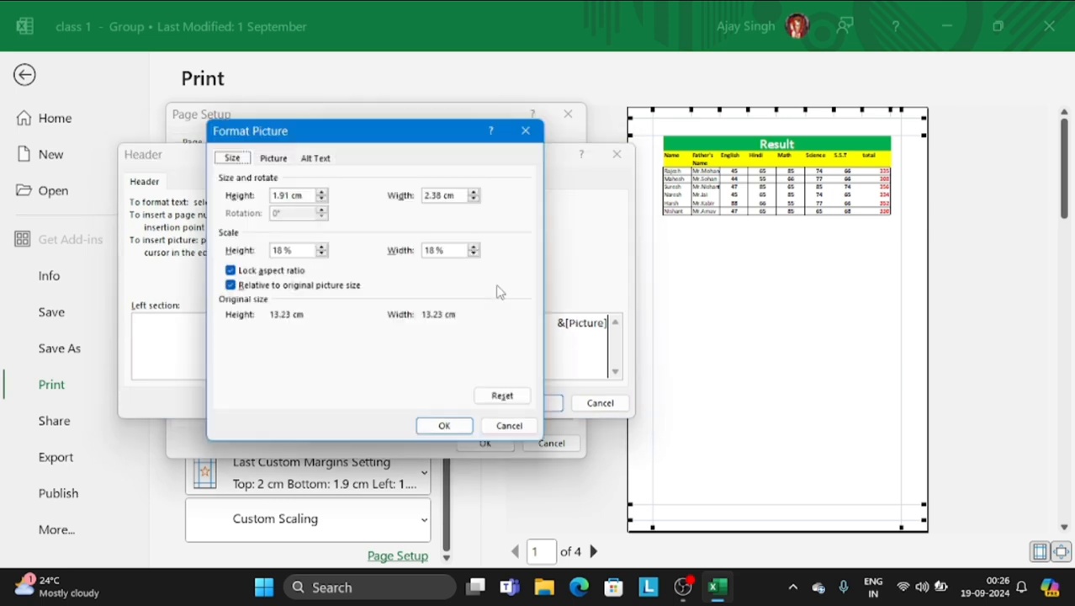
pyautogui.click(276, 158)
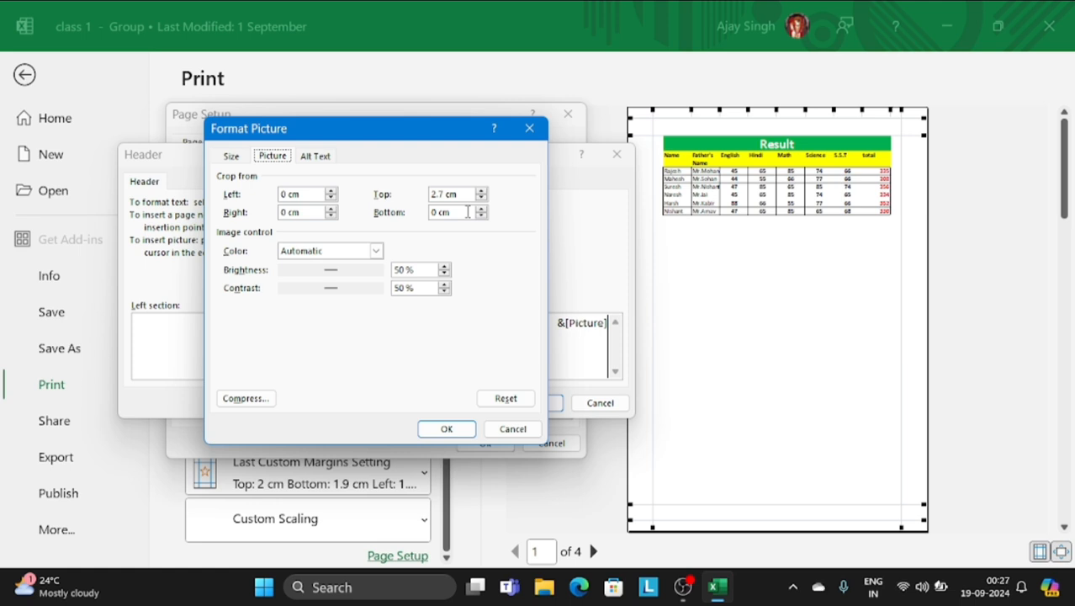
pyautogui.click(457, 430)
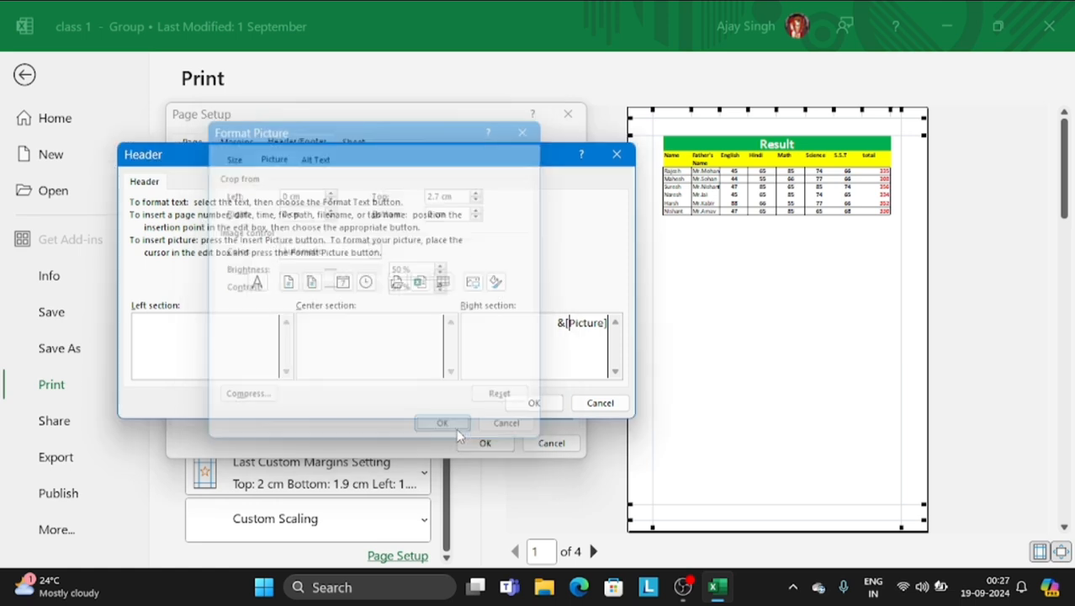
pyautogui.click(548, 405)
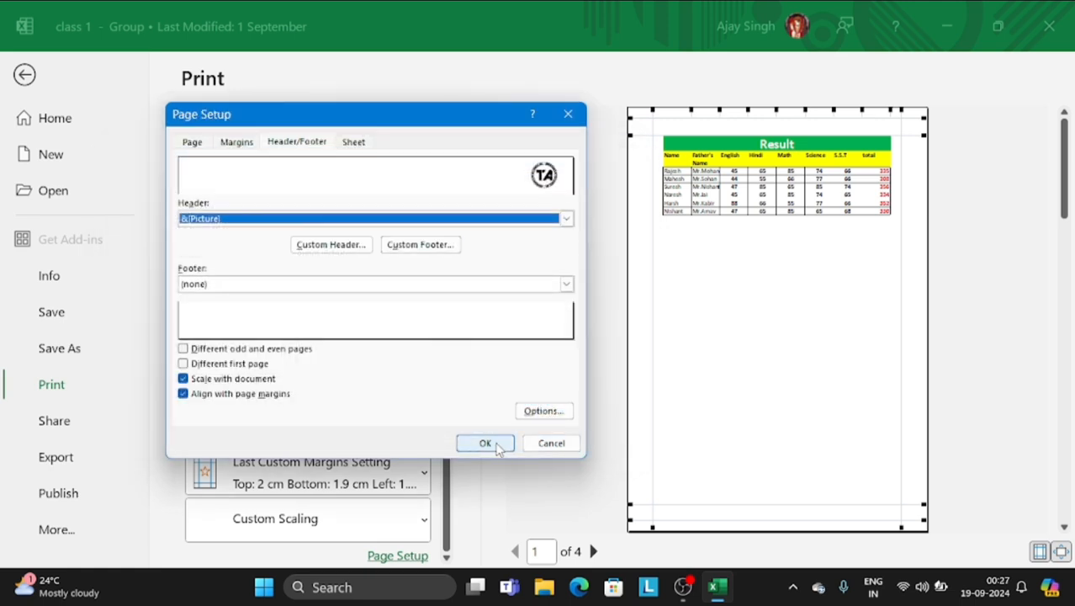
pyautogui.click(486, 443)
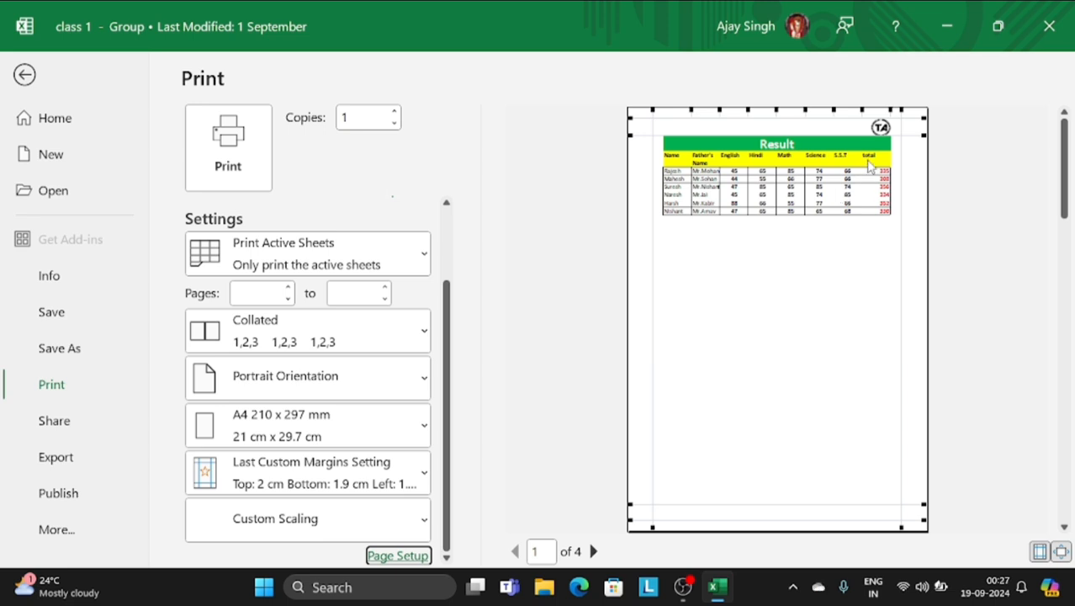
# Step: Increase the page's top margin to 2.16 cm in the print preview, moving the Result table down from the header logo
pyautogui.click(1059, 551)
pyautogui.click(1060, 550)
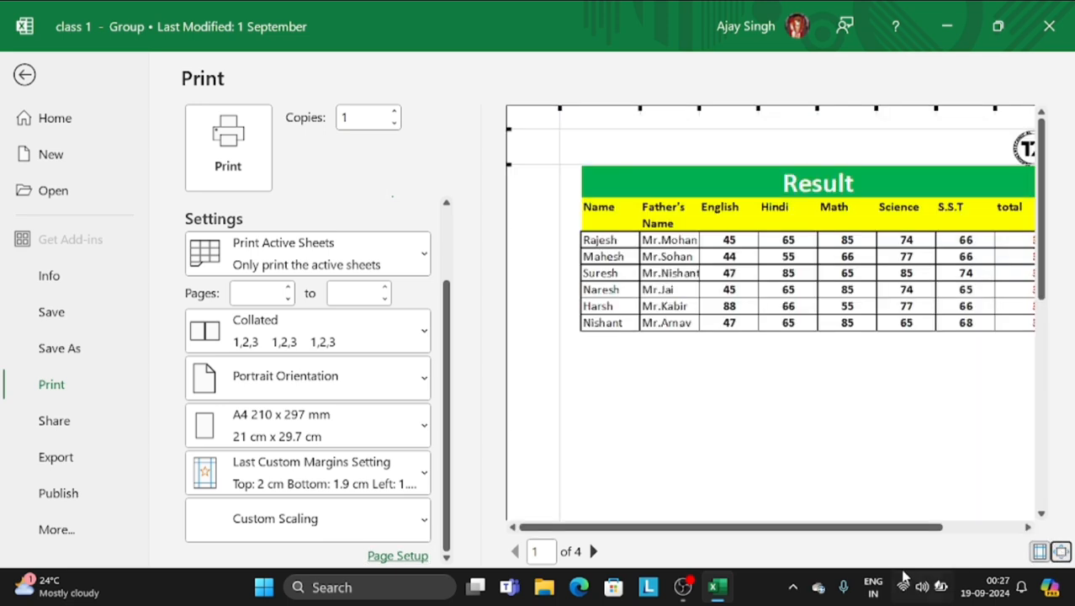
pyautogui.moveTo(841, 536); pyautogui.dragTo(914, 537)
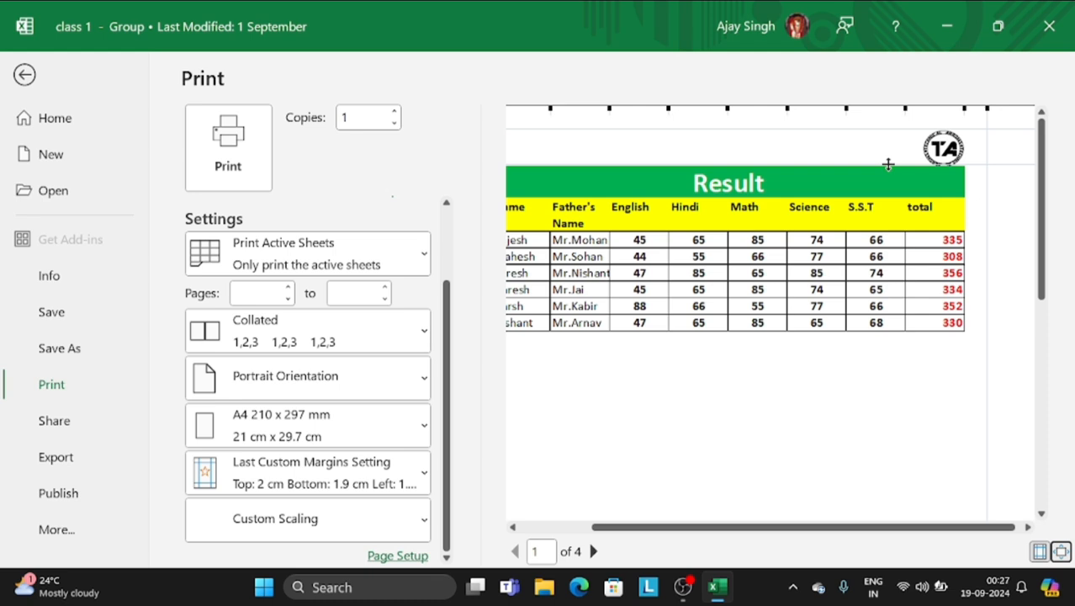
pyautogui.moveTo(887, 164); pyautogui.dragTo(887, 169)
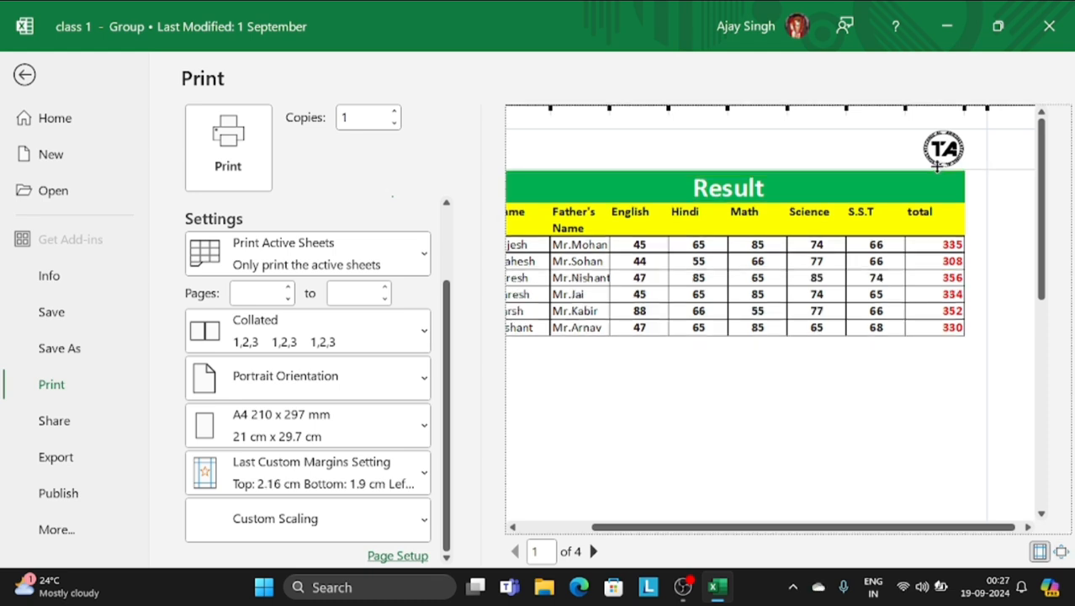